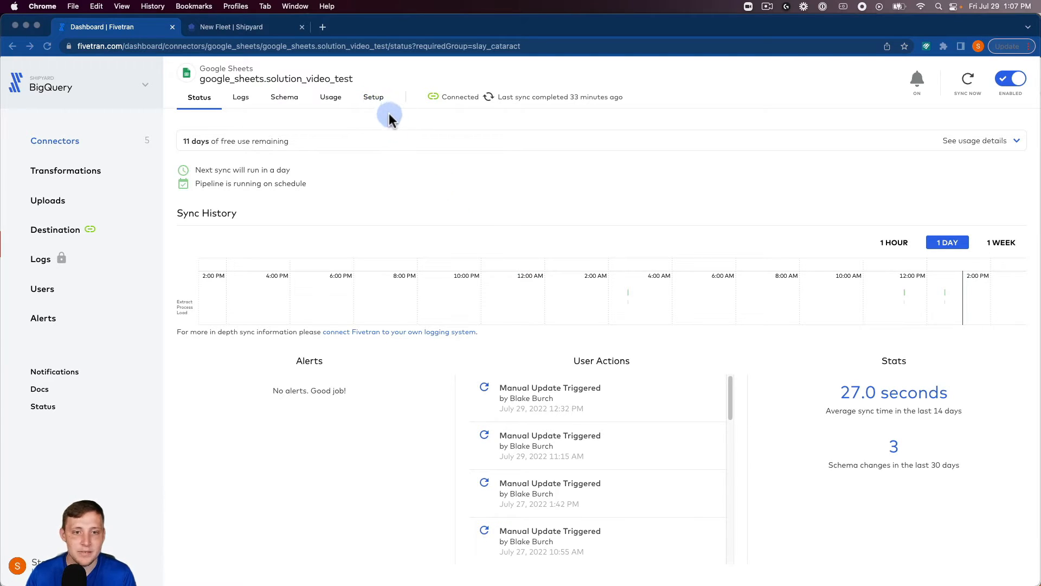
Open the setup settings of the google_sheets.solution_video_test connector and set its sync frequency to 6h.
click(374, 99)
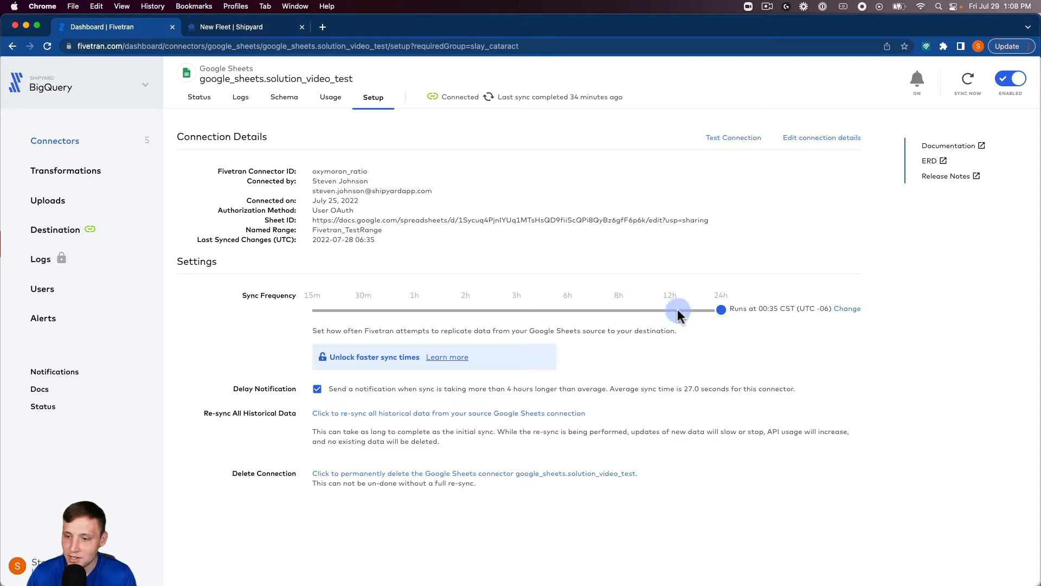
drag(711, 310, 597, 310)
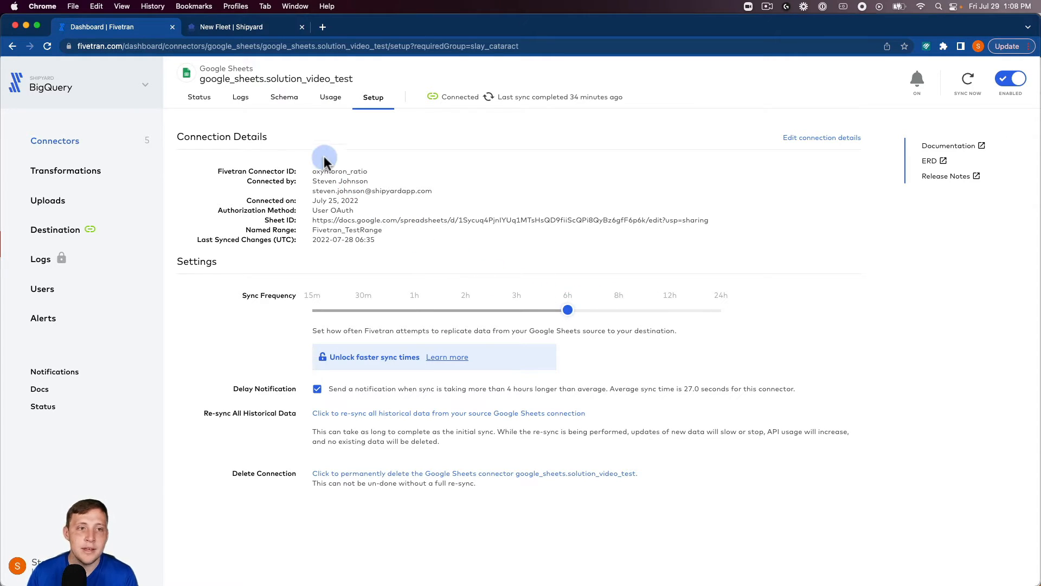
Switch to Shipyard, search the blueprints for "five", add Fivetran's Update Connector vessel to the new fleet and dismiss its help text.
click(258, 30)
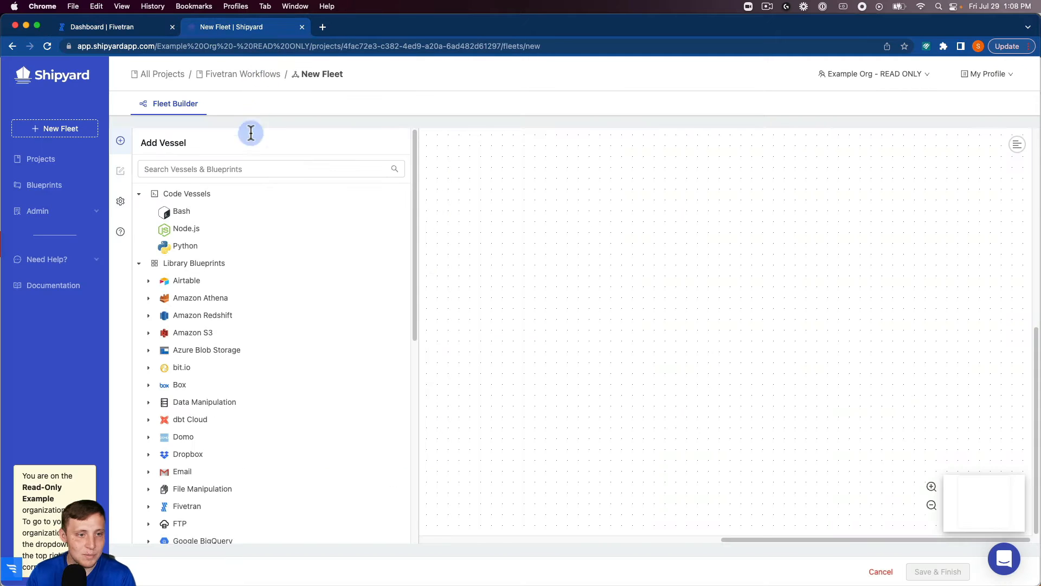
click(232, 168)
text(five)
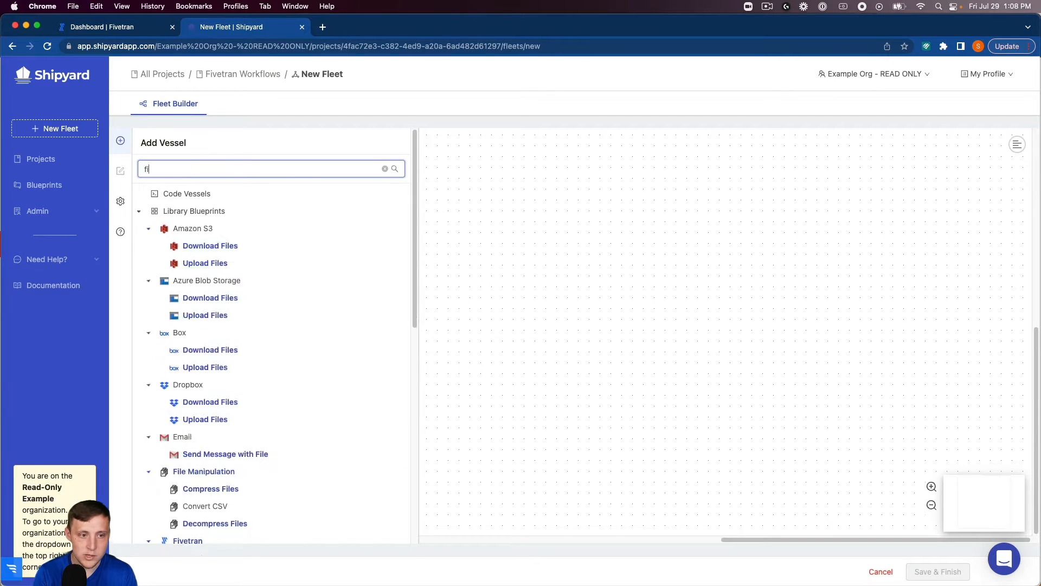
mouse_move(232, 298)
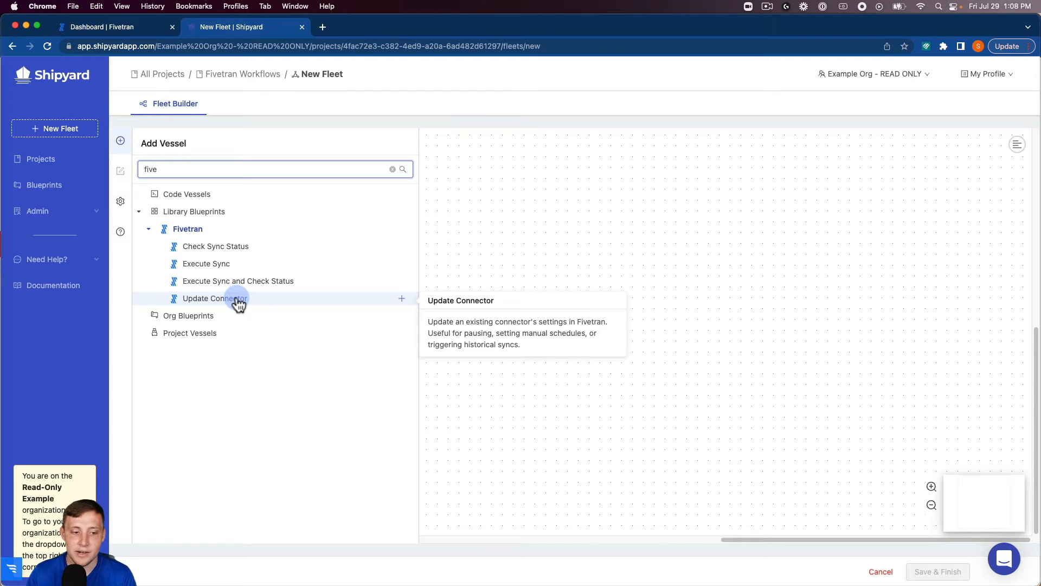
click(239, 298)
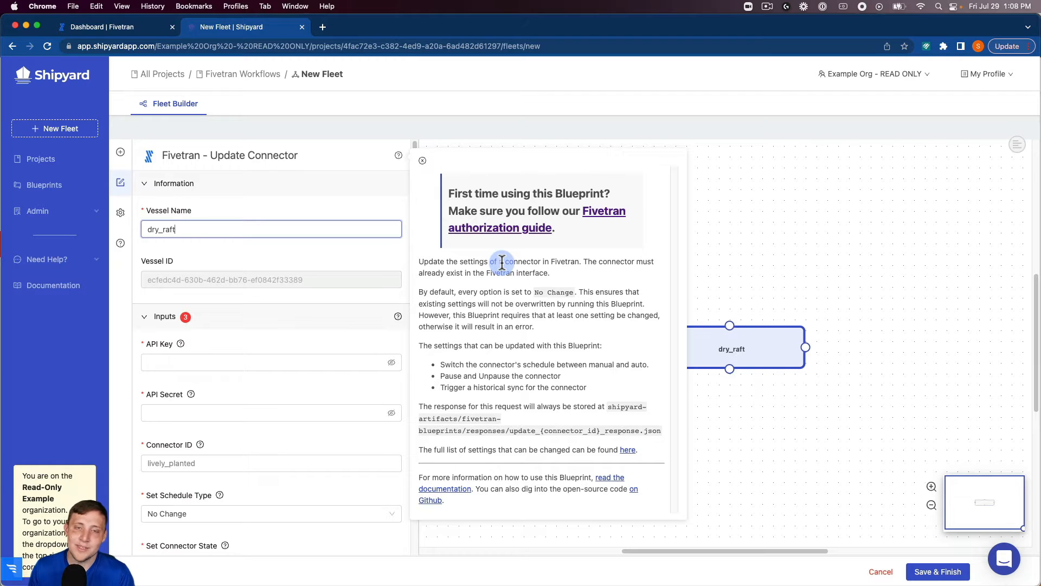
click(421, 161)
Rename the new Fivetran vessel "Update Connector".
double_click(289, 235)
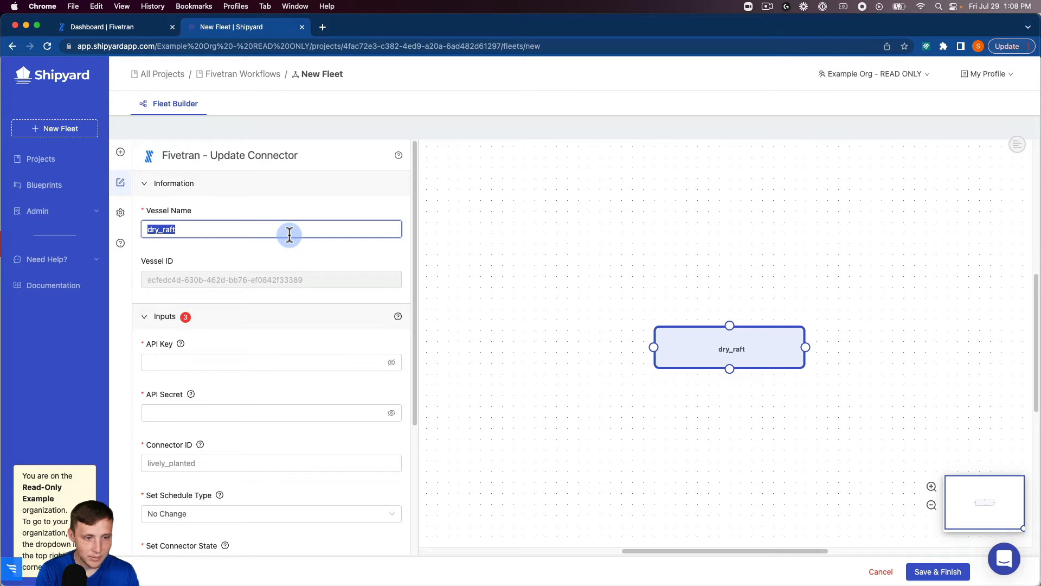
text(Update Connecto)
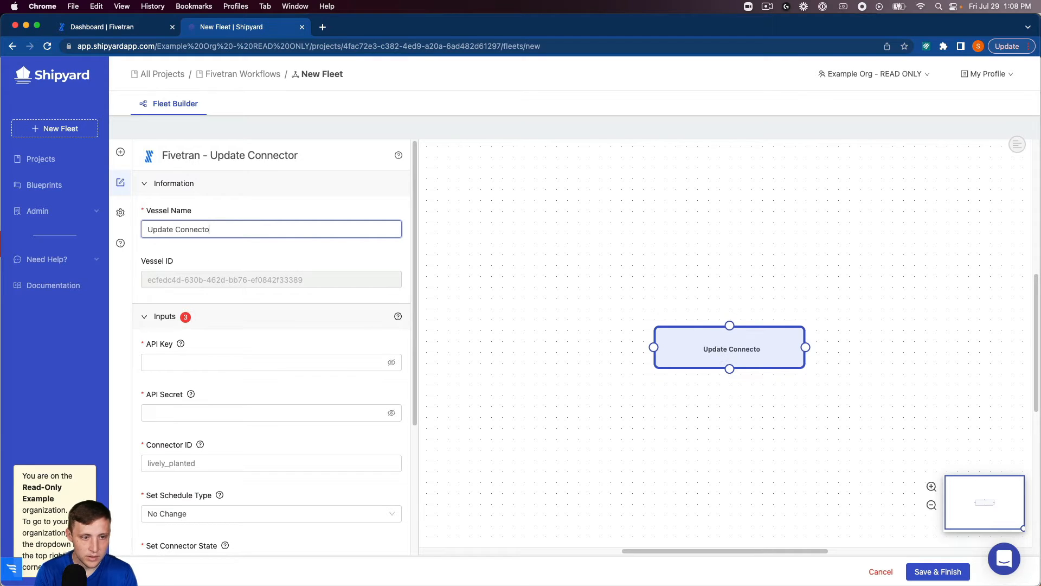
text(r)
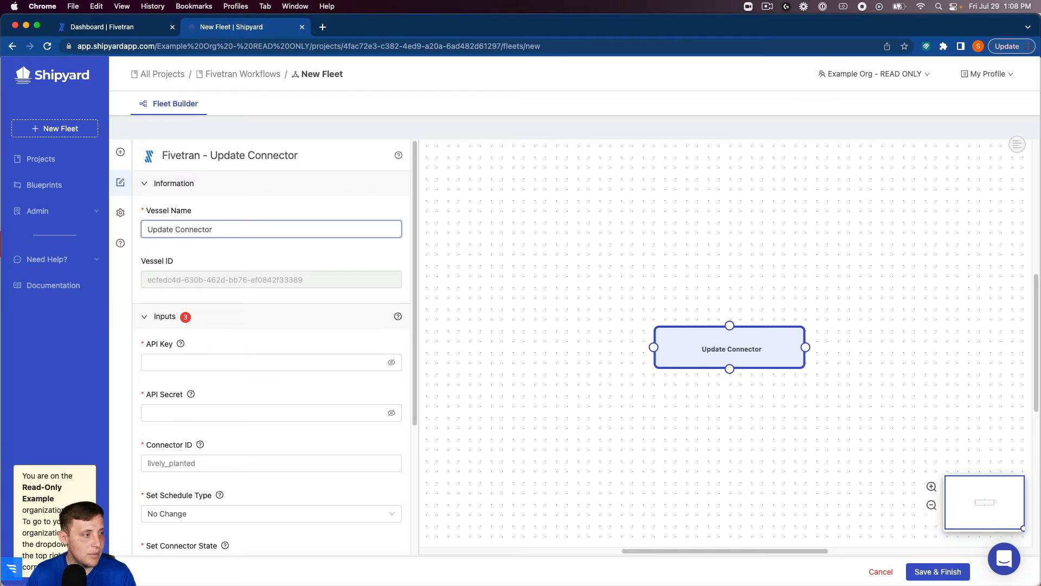
Fill in the vessel's Fivetran API key and API secret, and set the connector ID to oxymoron_ratio.
click(169, 362)
key(super+v)
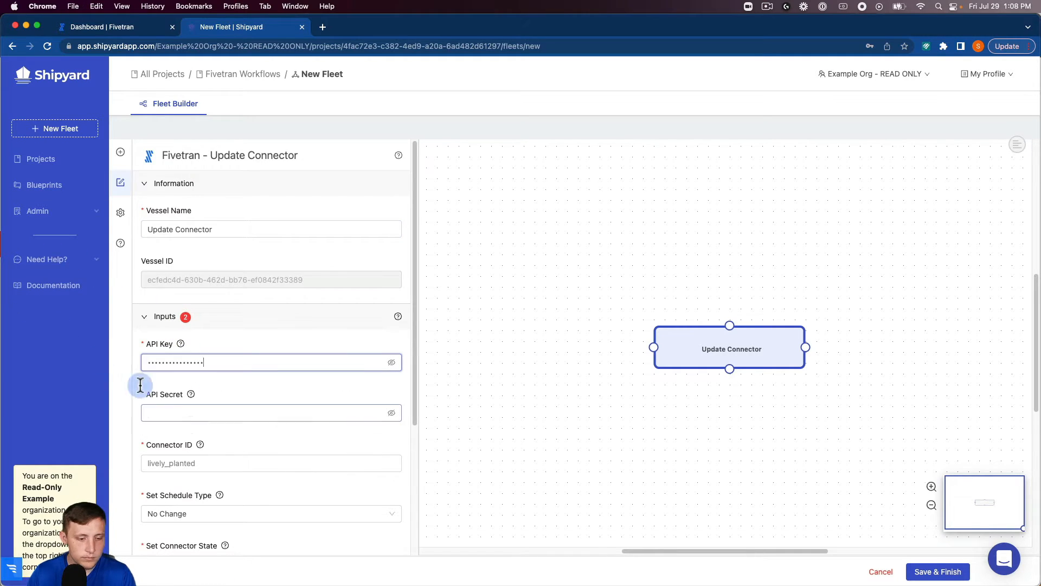
click(192, 415)
key(super+v)
click(191, 463)
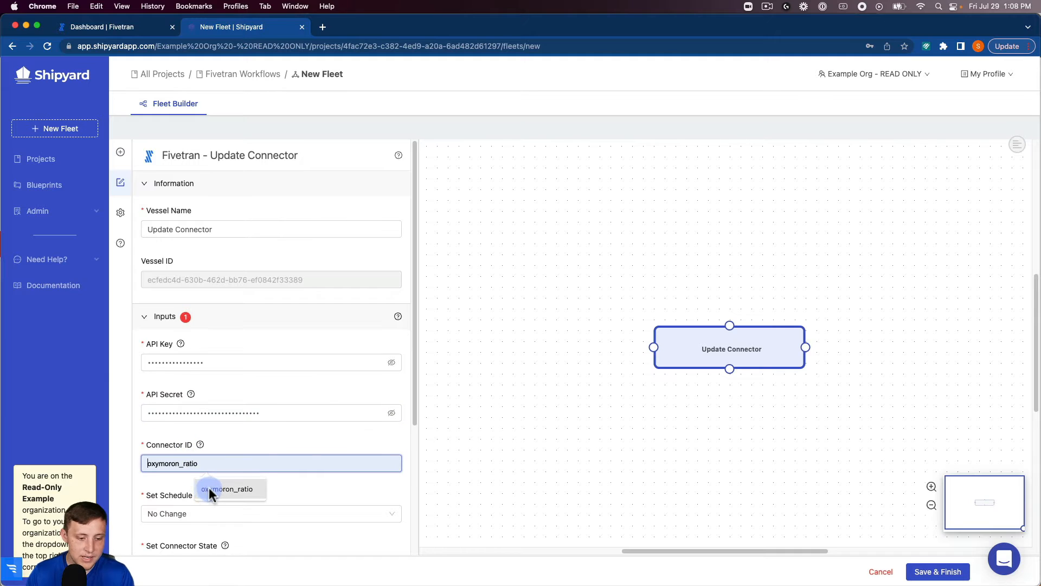
click(206, 489)
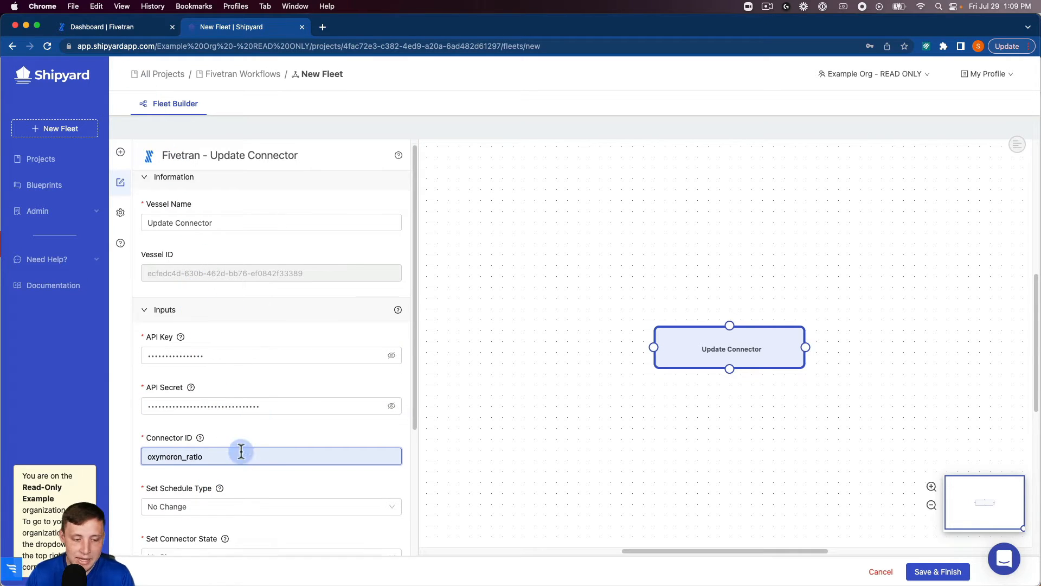
Set the vessel's schedule type to Manual.
scroll(257, 462, down, 5)
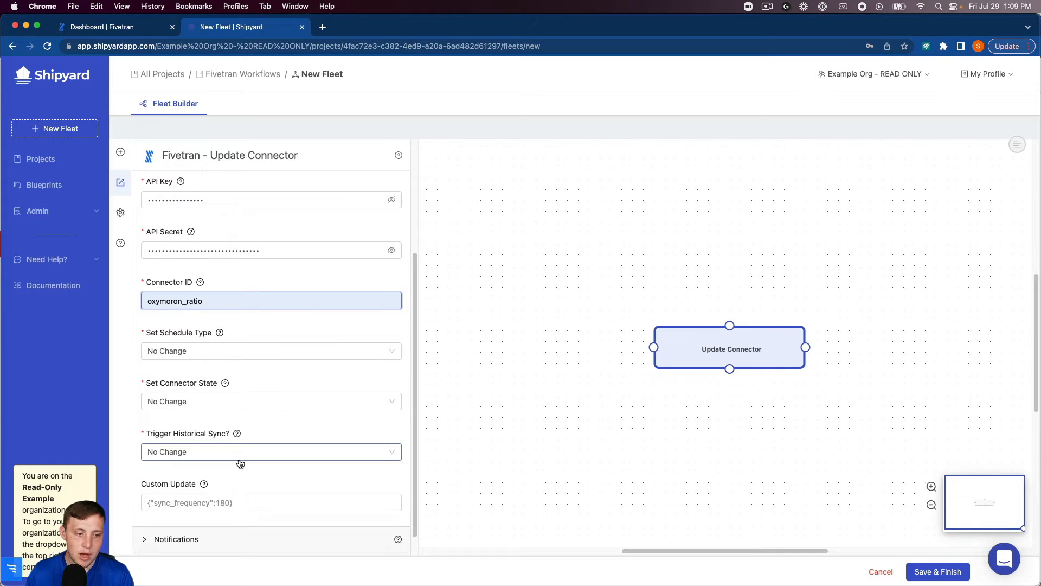
click(193, 349)
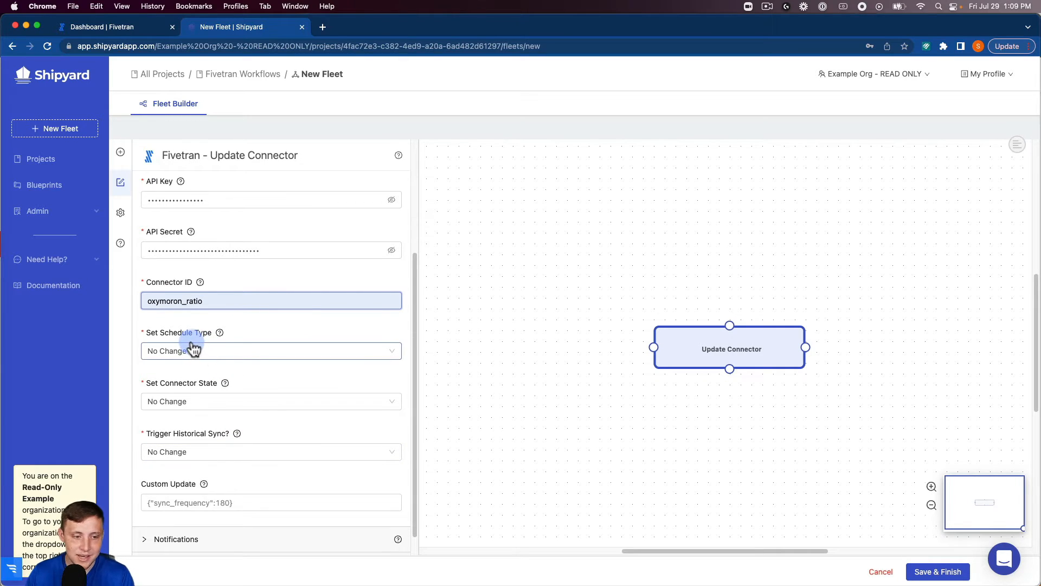
click(191, 393)
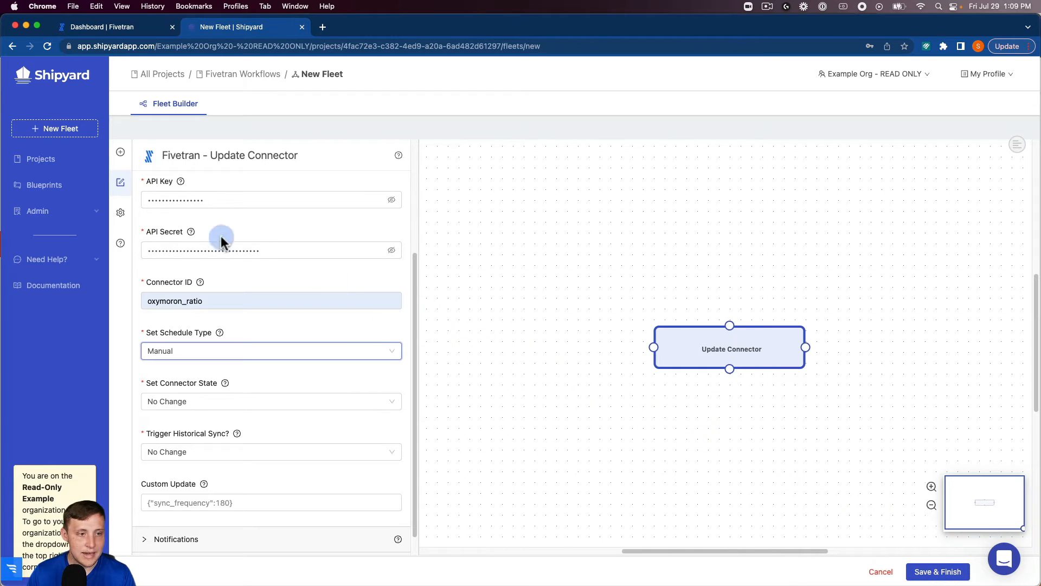
Name the fleet "Fivetran: Update Connector for Better Scheduling Control" in the fleet settings and save the finished fleet.
click(121, 213)
double_click(261, 228)
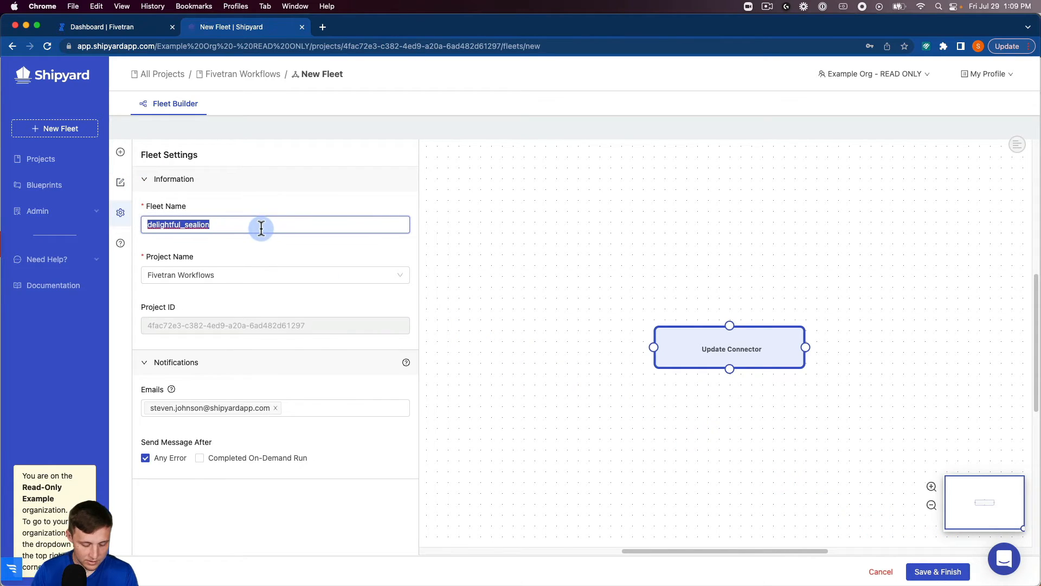
text(Fivetran)
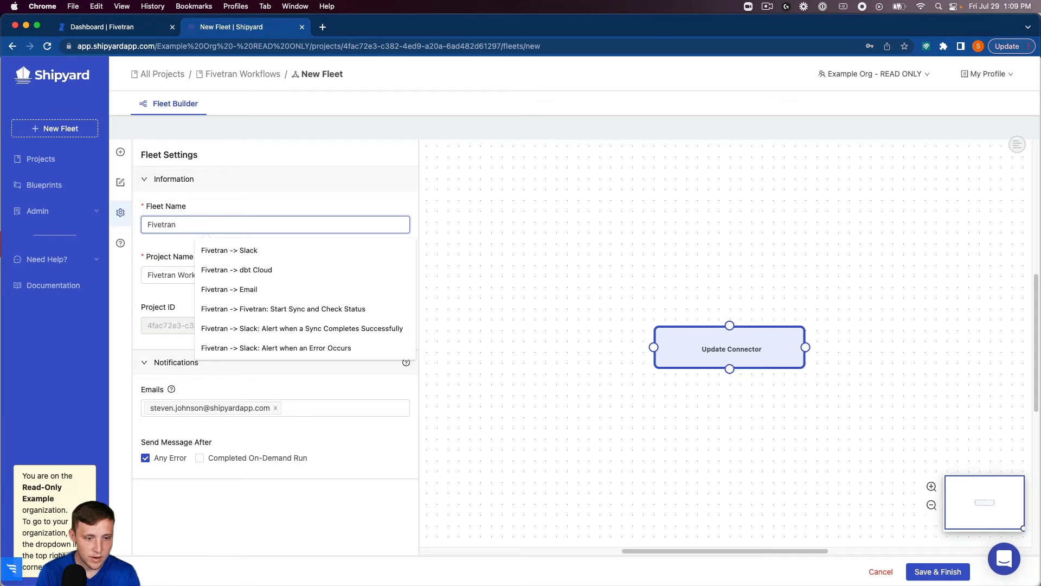
text(: )
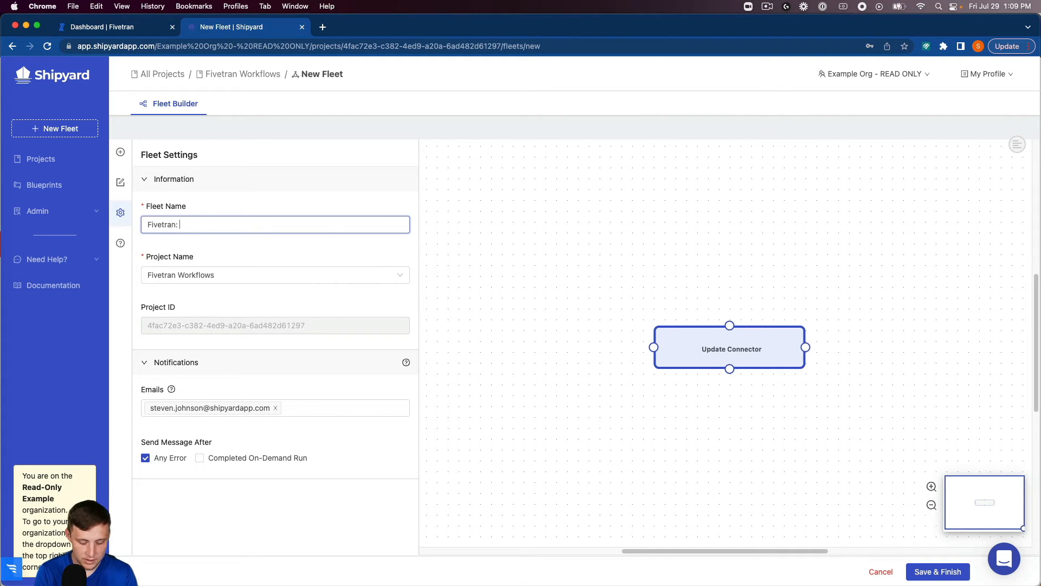
text(Update co)
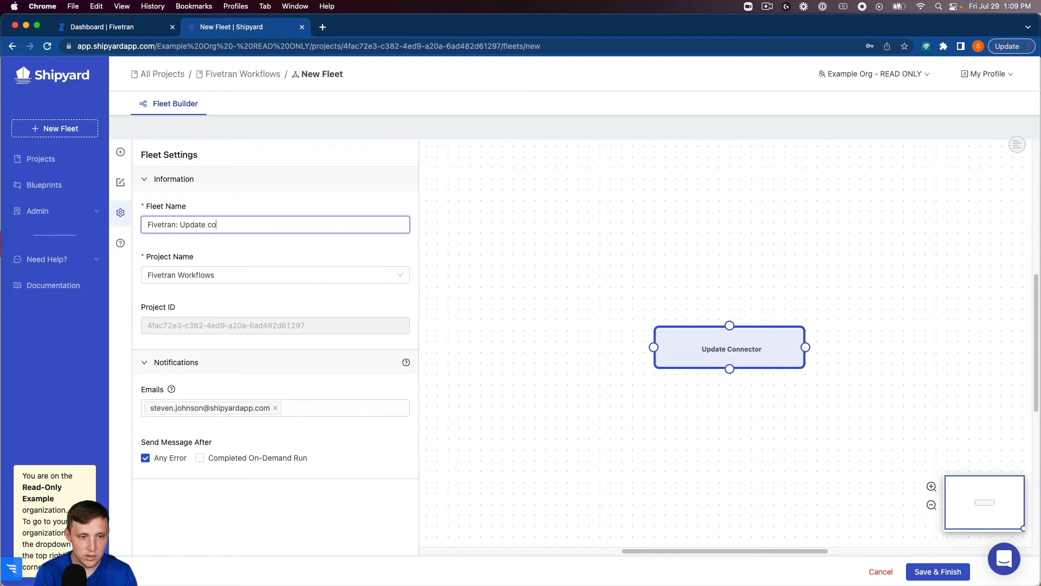
key(BackSpace)
key(BackSpace)
text(Connector)
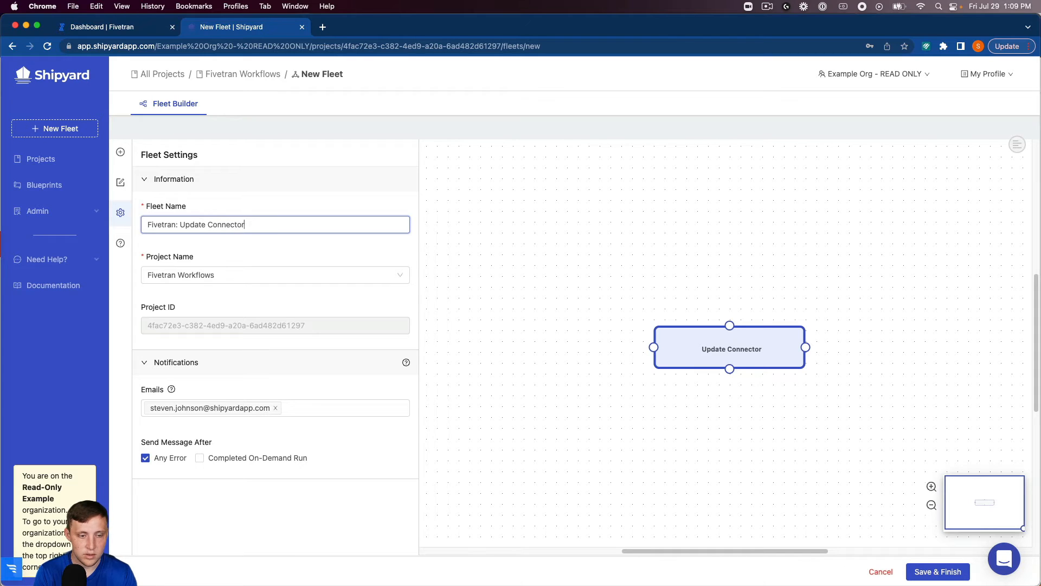
text( for Better Sche)
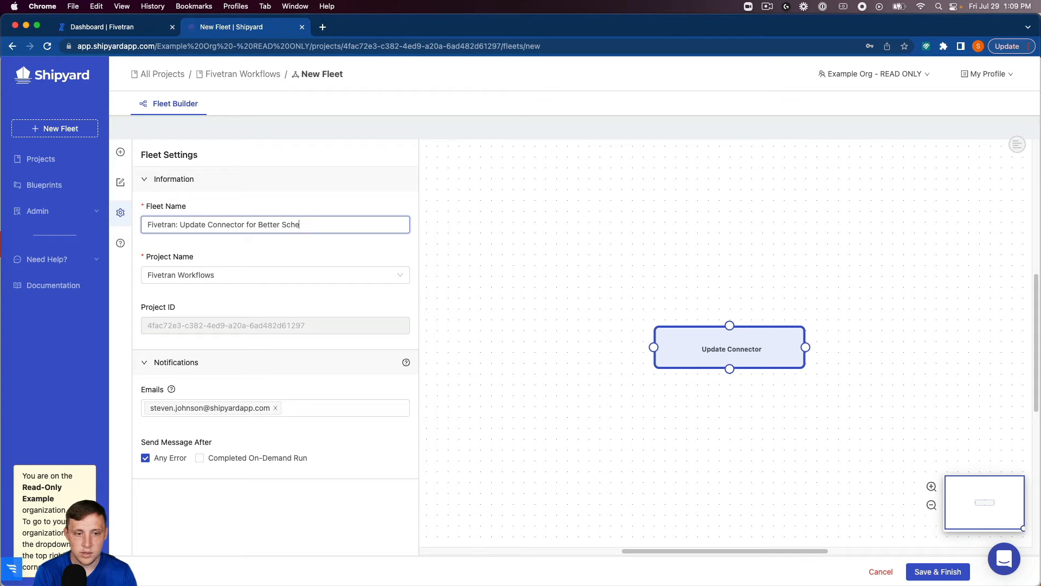
text(duling Control)
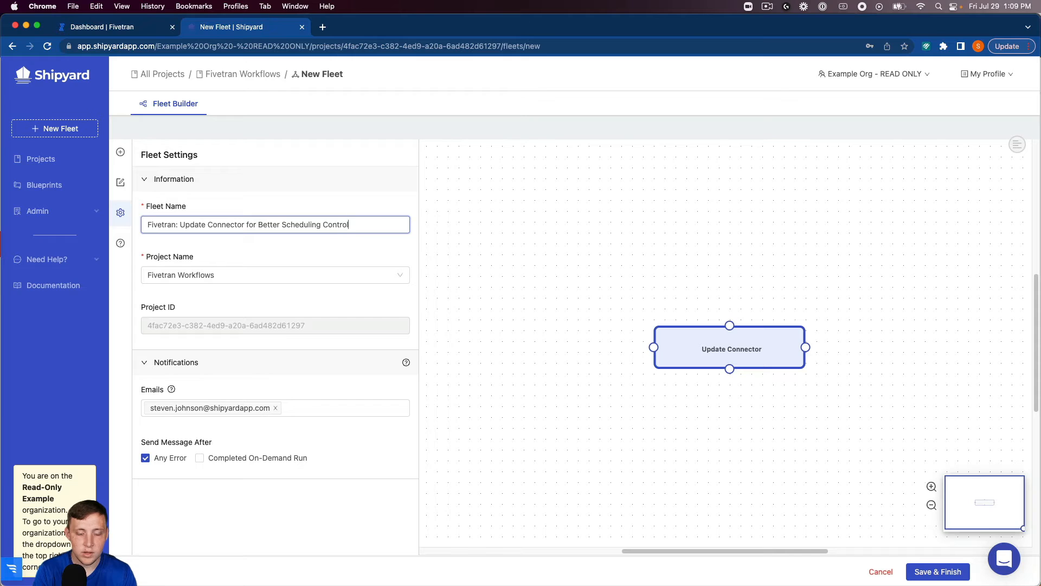
click(950, 571)
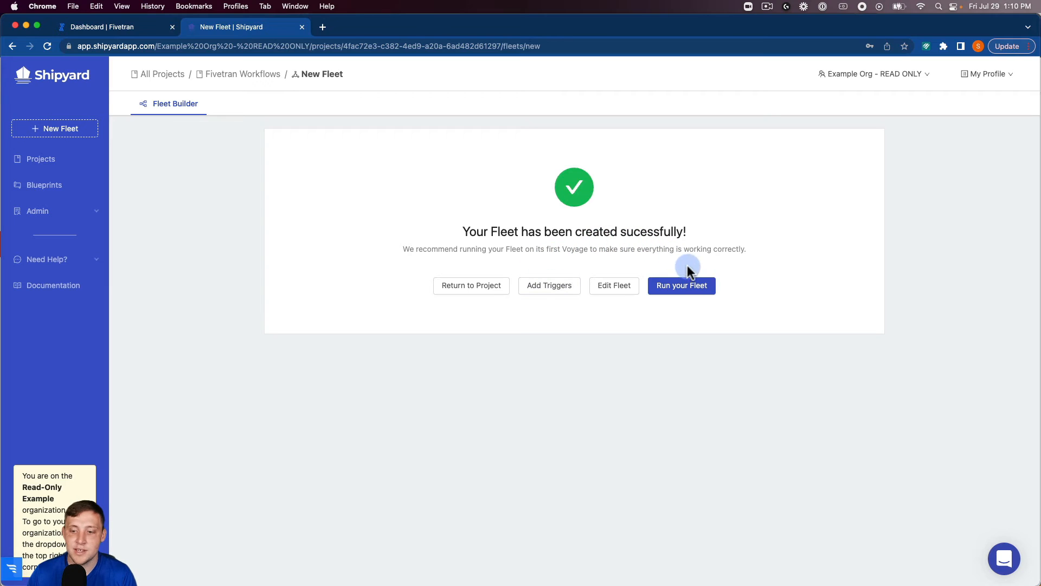
Run the fleet and open the output log of its Update Connector vessel.
click(693, 294)
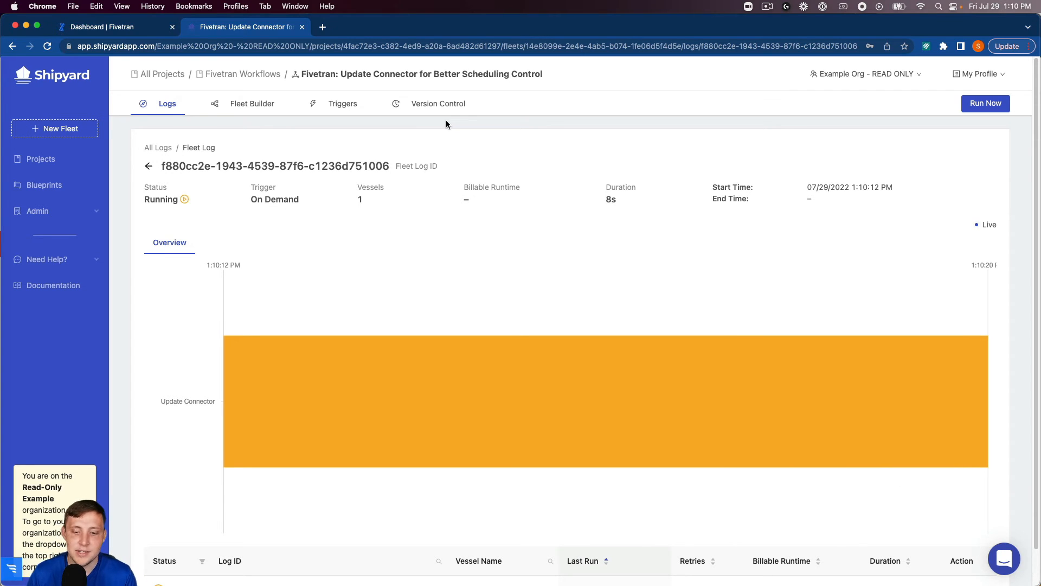
mouse_move(430, 353)
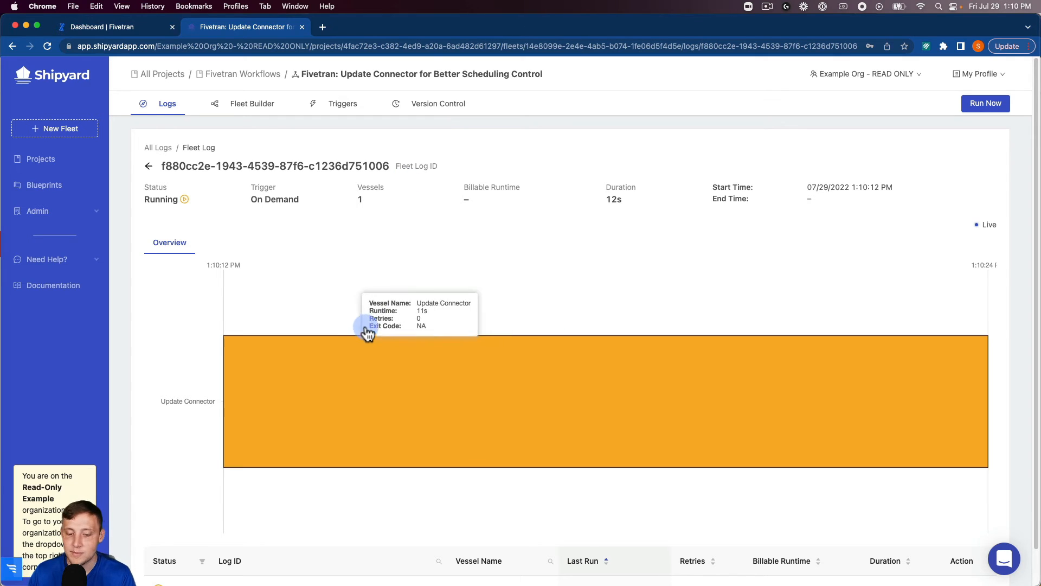
scroll(375, 325, down, 1)
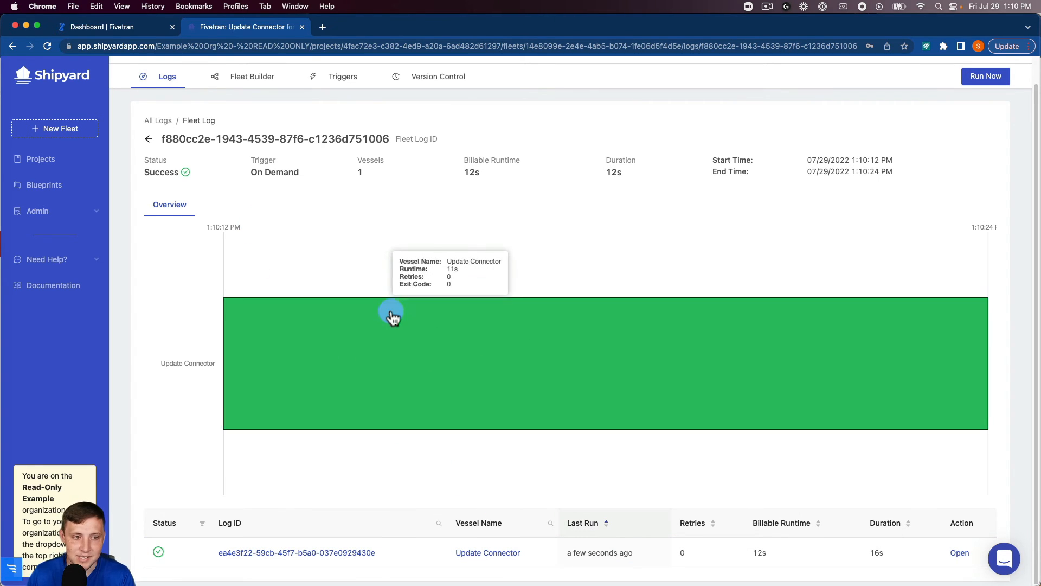
click(396, 326)
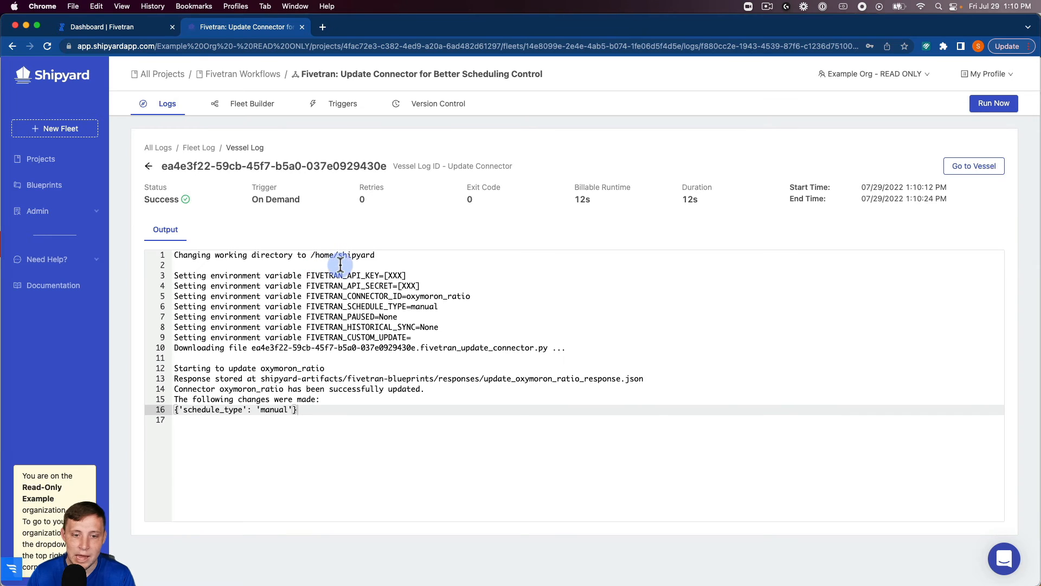